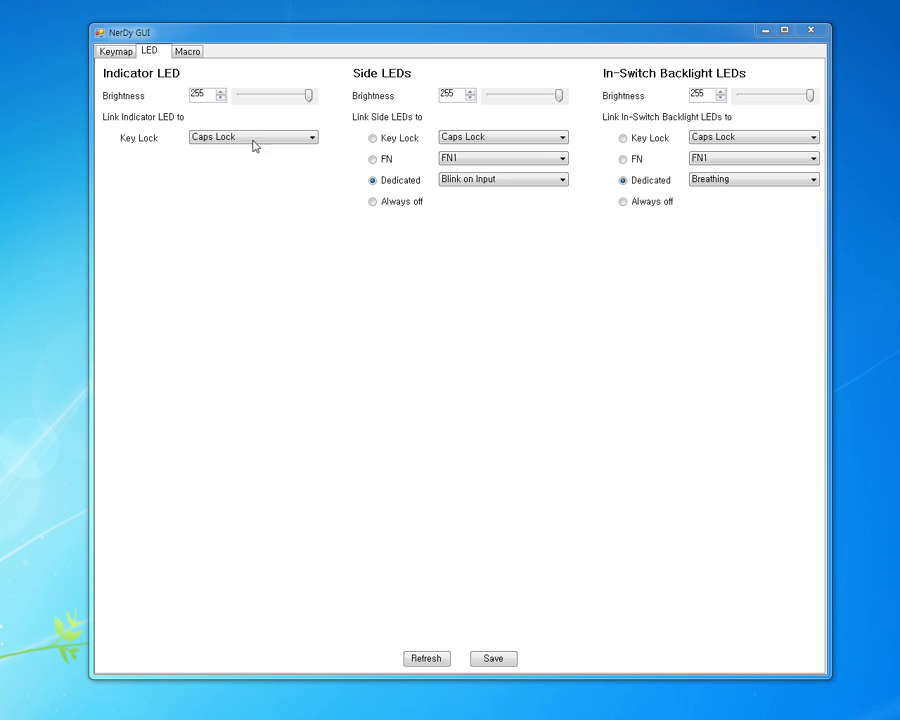
- Try out the indicator LED's brightness adjustment, ending at the maximum of 255
{"action": "mouse_move", "coordinate": [310, 98]}
{"action": "left_mouse_down"}
{"action": "mouse_move", "coordinate": [287, 108]}
{"action": "mouse_move", "coordinate": [325, 108]}
{"action": "left_mouse_up"}
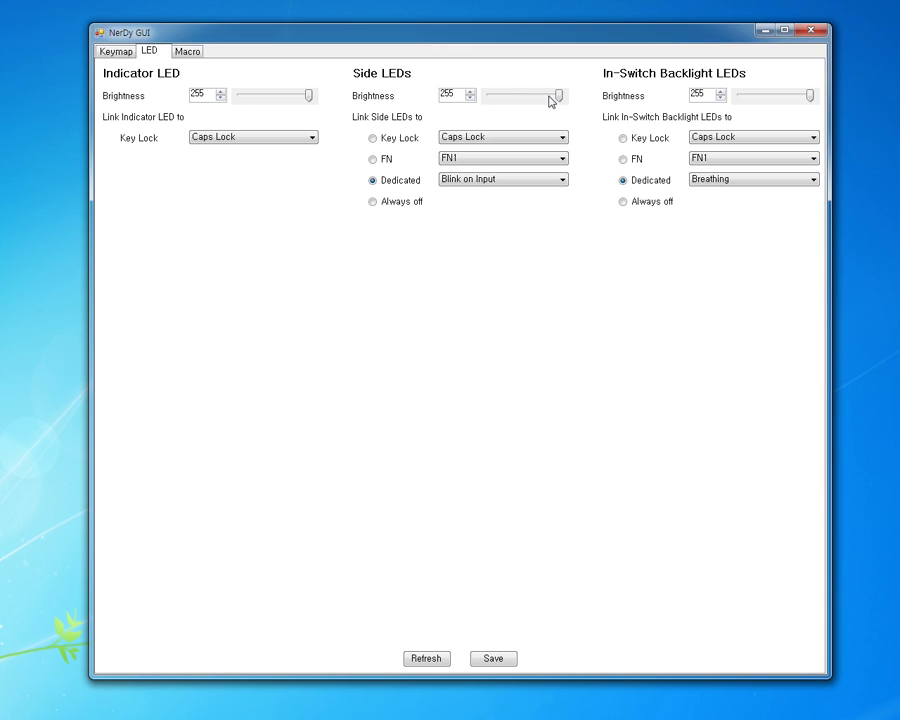
{"action": "mouse_move", "coordinate": [559, 96]}
{"action": "left_mouse_down"}
{"action": "mouse_move", "coordinate": [492, 100]}
{"action": "mouse_move", "coordinate": [573, 103]}
{"action": "mouse_move", "coordinate": [558, 97]}
{"action": "left_mouse_up"}
{"action": "left_click", "coordinate": [211, 95]}
{"action": "key", "text": "shift+Home"}
{"action": "key", "text": "Return"}
{"action": "left_click", "coordinate": [221, 91]}
{"action": "left_click", "coordinate": [221, 92]}
{"action": "left_click", "coordinate": [221, 98]}
{"action": "left_click", "coordinate": [221, 91]}
{"action": "left_click", "coordinate": [221, 91]}
{"action": "left_click", "coordinate": [221, 91]}
{"action": "left_click_drag", "start_coordinate": [268, 94], "coordinate": [315, 104]}
- Review the key lock choices available for linking the indicator LED, leaving the selection on Caps Lock
{"action": "left_click", "coordinate": [312, 139]}
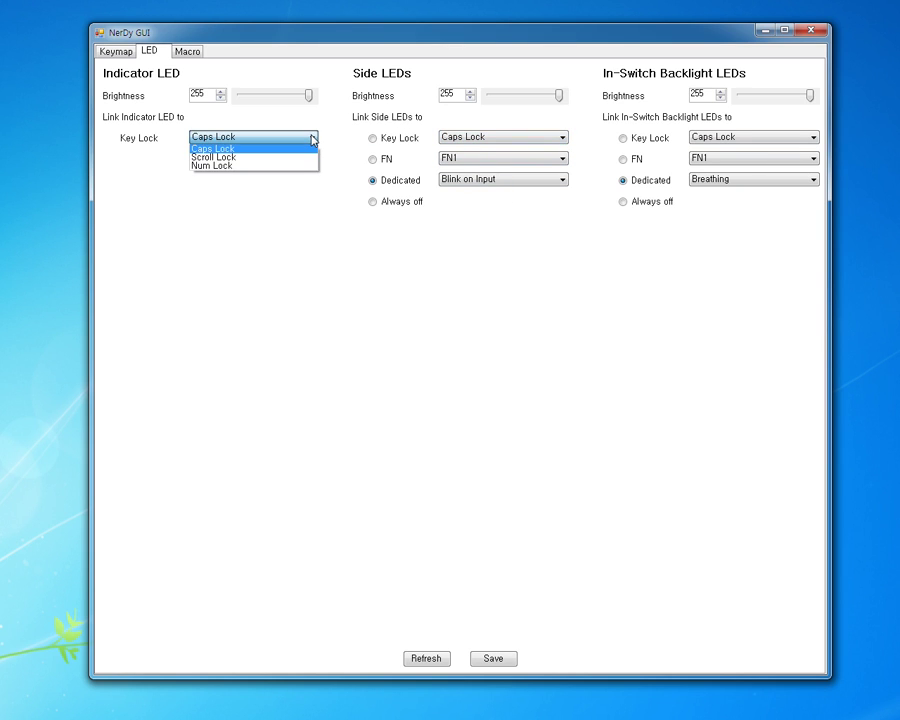
{"action": "left_click", "coordinate": [312, 139]}
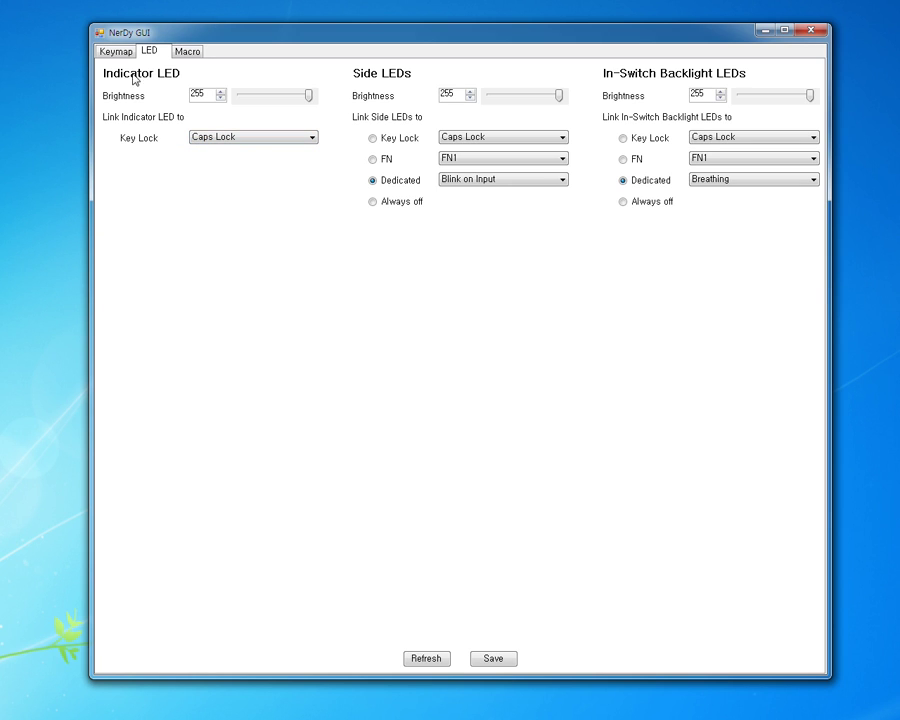
{"action": "left_click", "coordinate": [313, 138]}
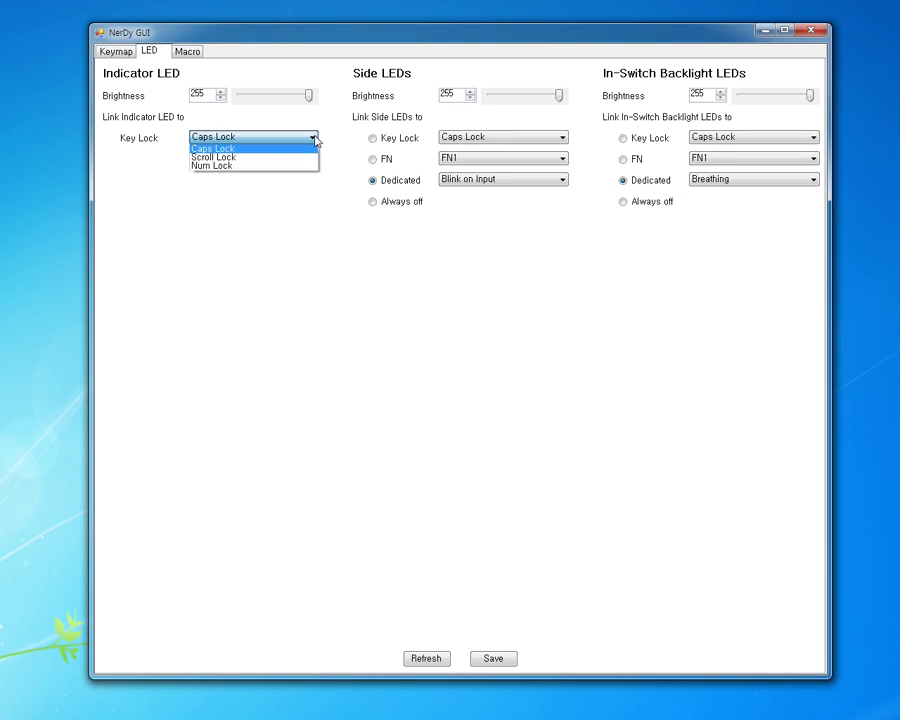
{"action": "left_click", "coordinate": [316, 140]}
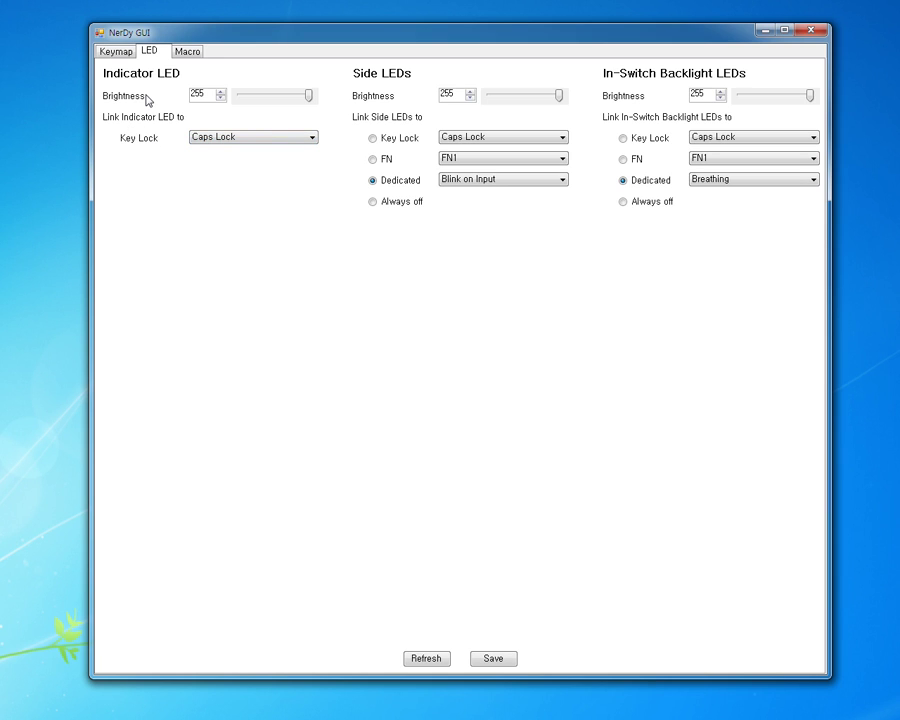
{"action": "left_click", "coordinate": [313, 139]}
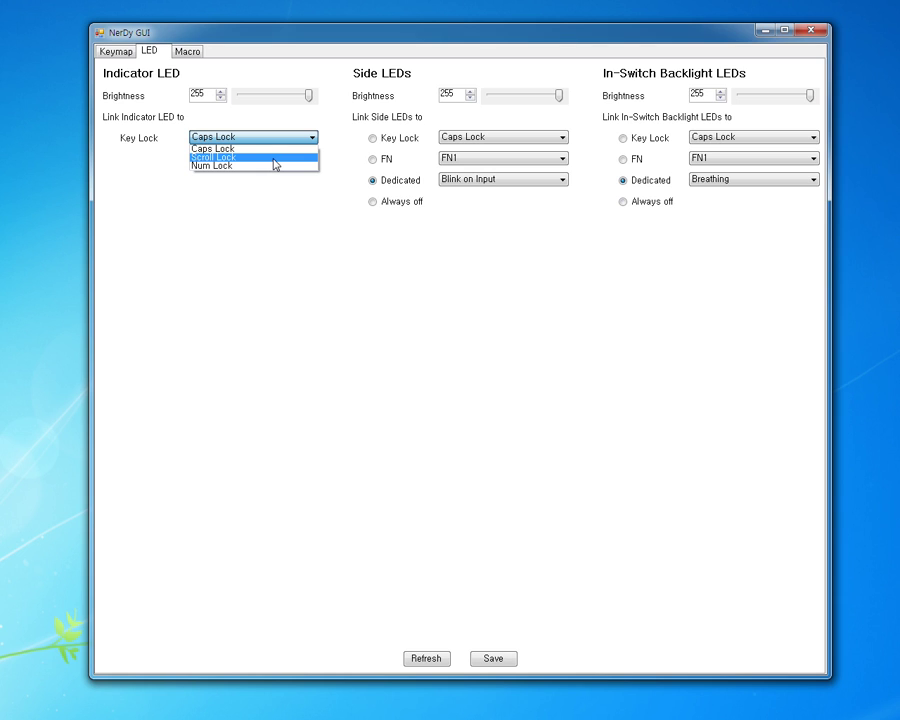
{"action": "left_click", "coordinate": [300, 240]}
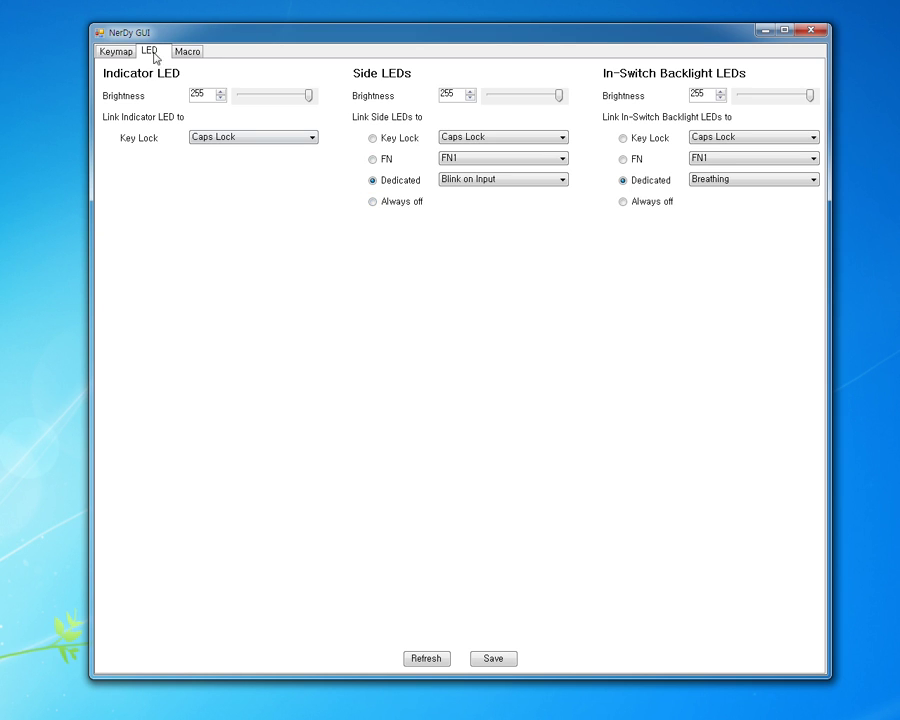
- Examine the special key assignments in the keymap and view the FN2 and FN1 layers
{"action": "left_click", "coordinate": [116, 51]}
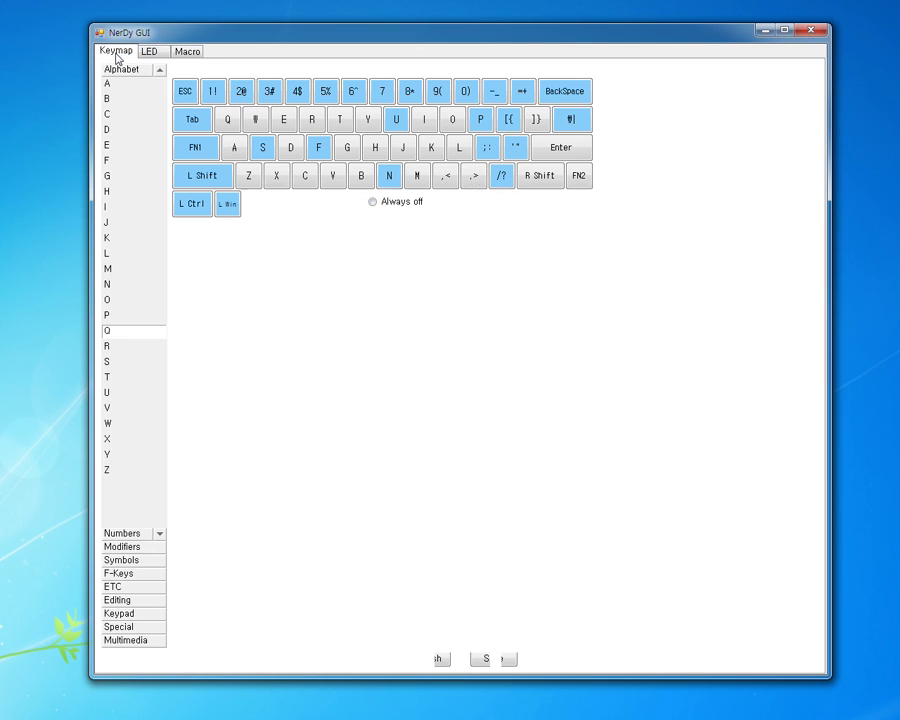
{"action": "left_click", "coordinate": [118, 627]}
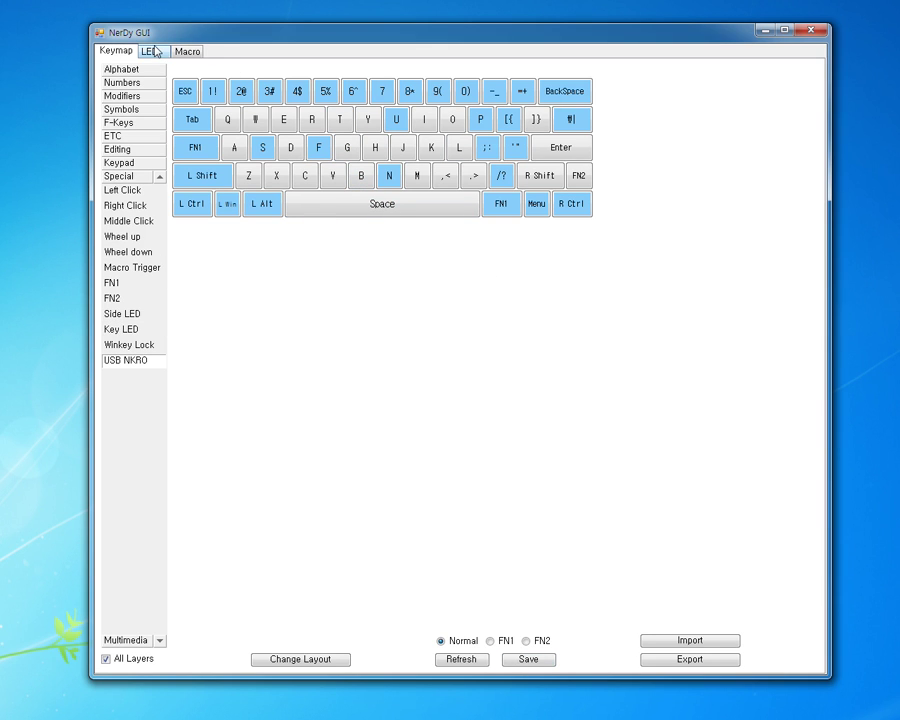
{"action": "left_click", "coordinate": [527, 642]}
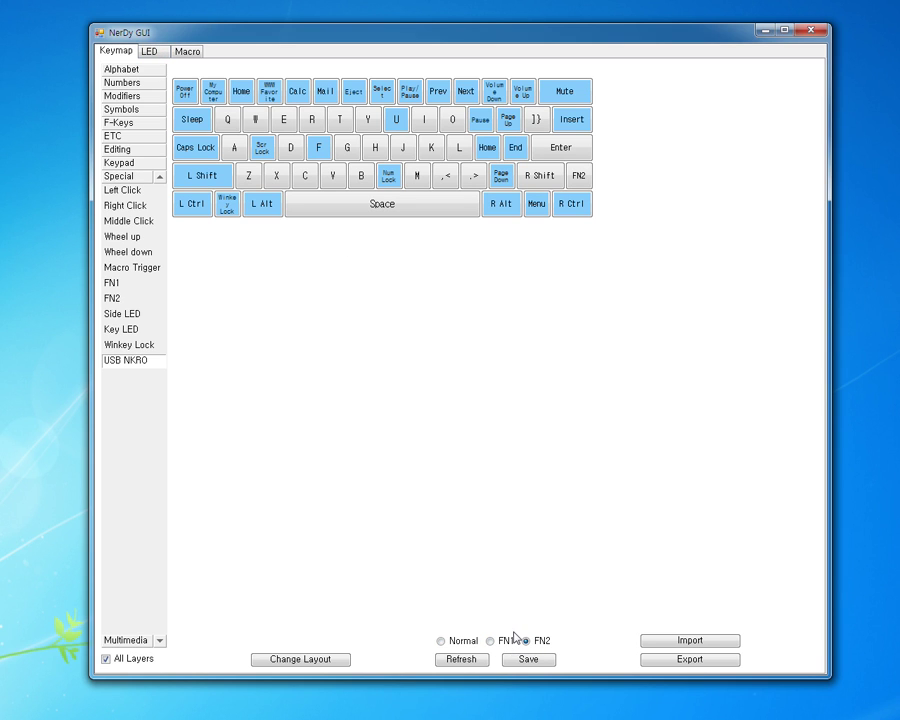
{"action": "left_click", "coordinate": [490, 641]}
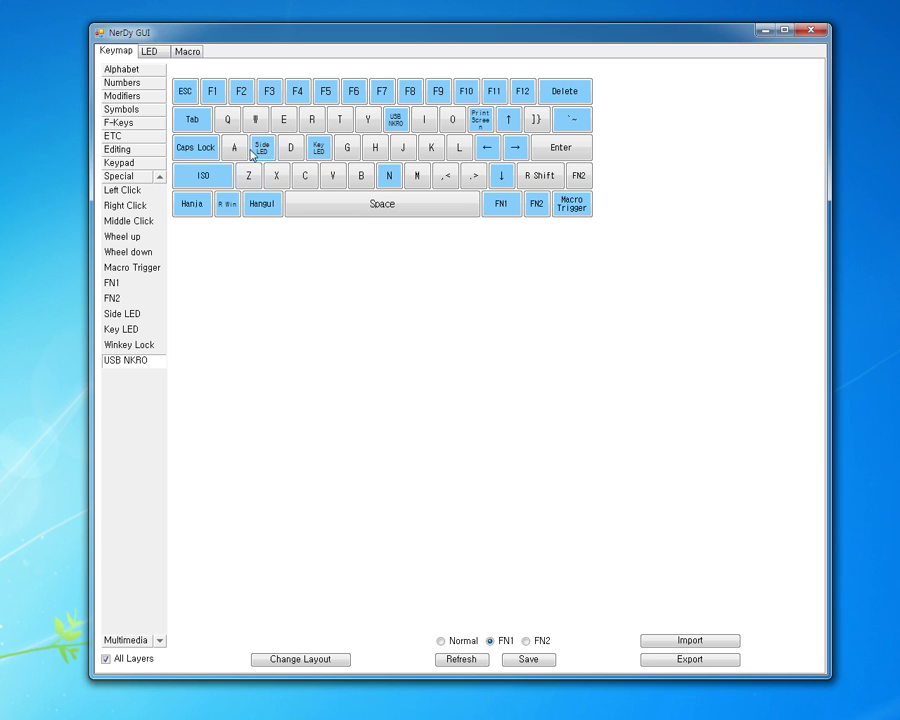
- In the LED settings, try the Key Lock, FN and Dedicated links for the side LEDs and set them to Always off
{"action": "left_click", "coordinate": [155, 53]}
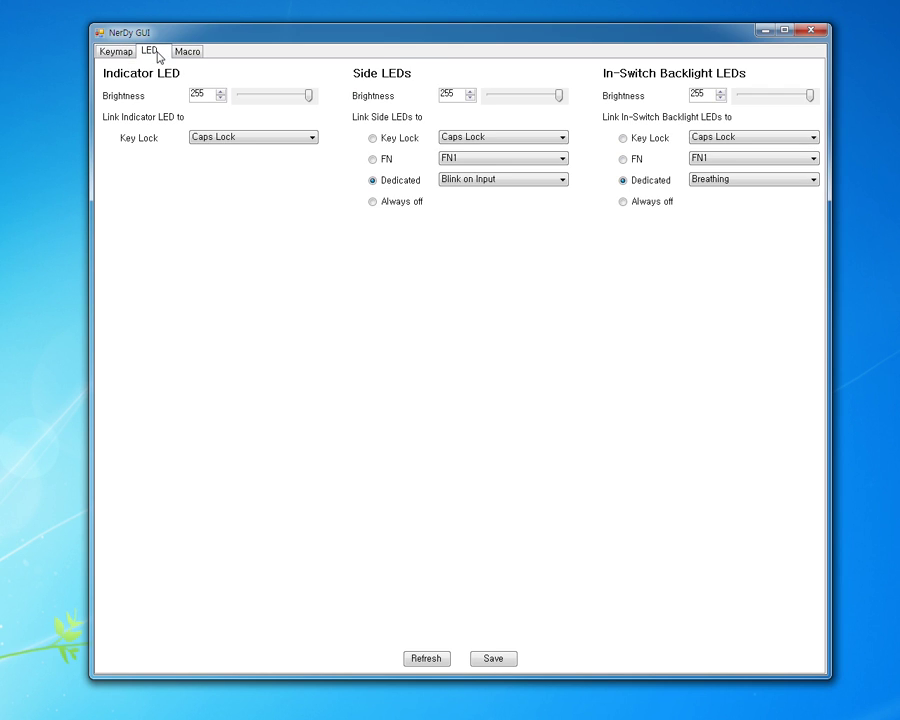
{"action": "left_click", "coordinate": [373, 139]}
{"action": "left_click", "coordinate": [373, 159]}
{"action": "left_click", "coordinate": [373, 180]}
{"action": "left_click", "coordinate": [373, 201]}
{"action": "left_click", "coordinate": [373, 139]}
{"action": "left_click", "coordinate": [373, 159]}
{"action": "left_click", "coordinate": [373, 180]}
{"action": "left_click", "coordinate": [373, 201]}
- Review the choices offered for the side LEDs' Key Lock, FN and Dedicated links without changing them
{"action": "left_click", "coordinate": [563, 140]}
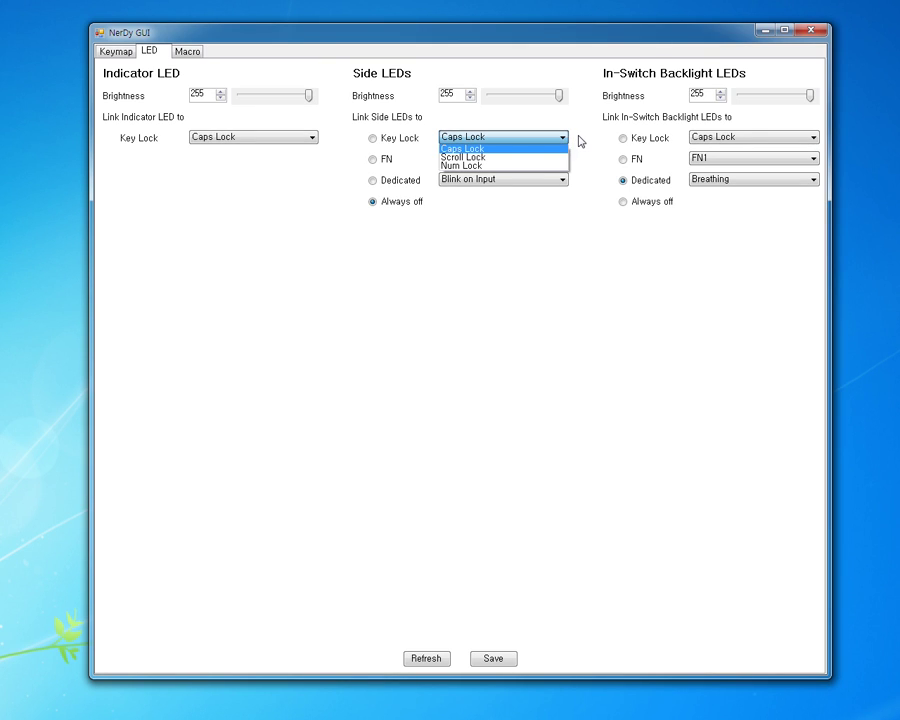
{"action": "left_click", "coordinate": [579, 141]}
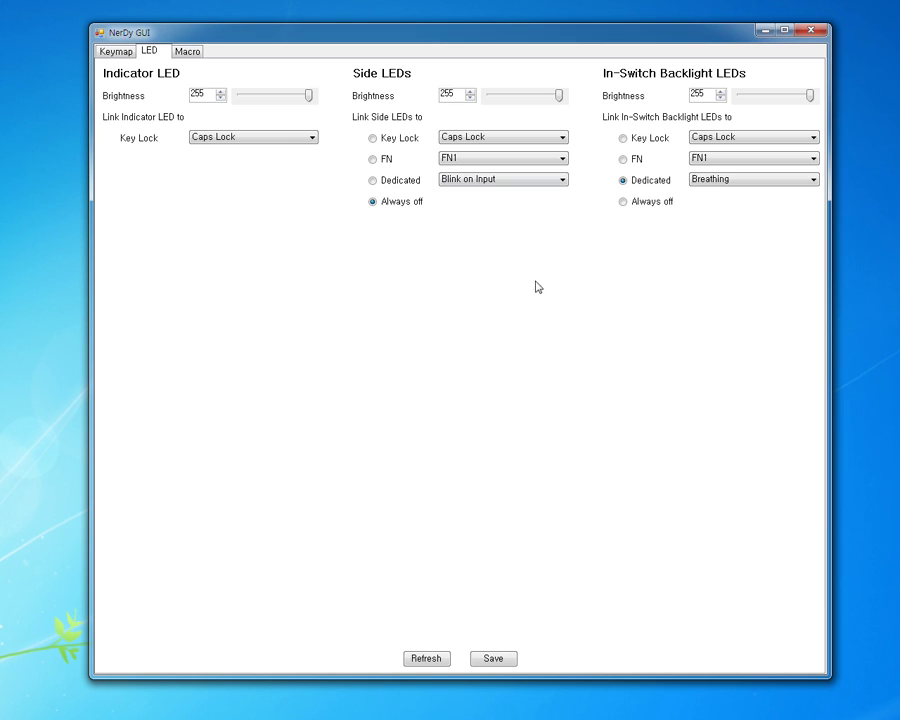
{"action": "left_click", "coordinate": [563, 139]}
{"action": "left_click", "coordinate": [563, 139]}
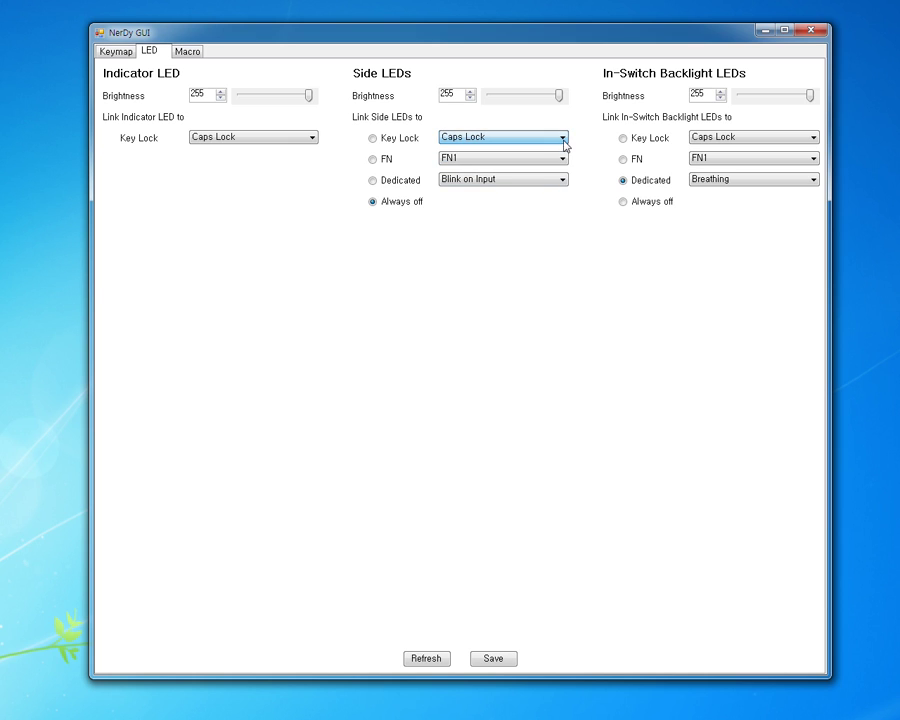
{"action": "left_click", "coordinate": [559, 160]}
{"action": "left_click", "coordinate": [559, 162]}
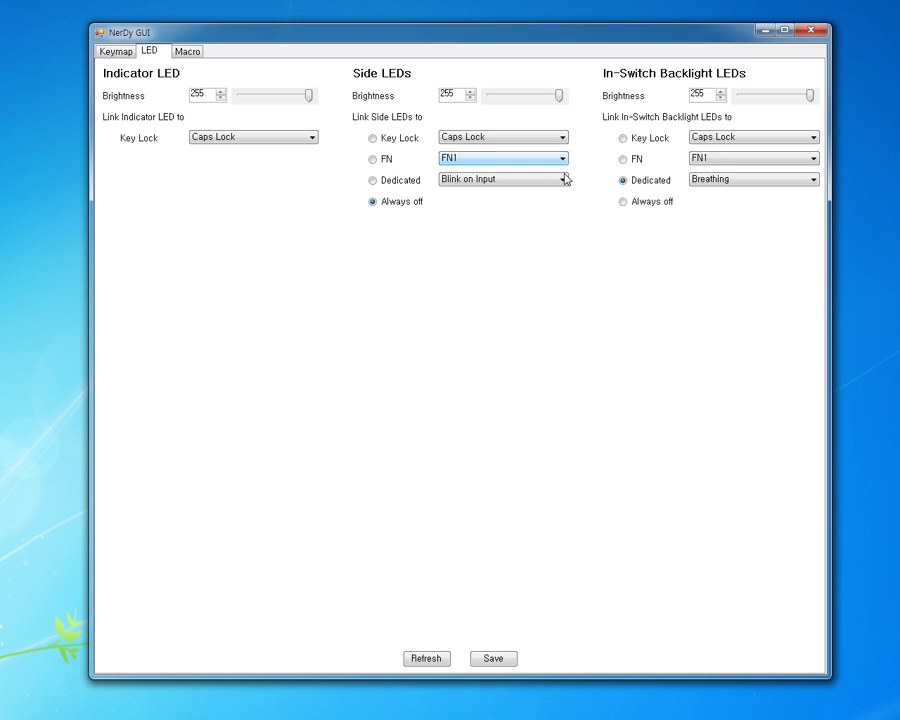
{"action": "left_click", "coordinate": [563, 180]}
{"action": "left_click", "coordinate": [520, 195]}
{"action": "left_click", "coordinate": [474, 238]}
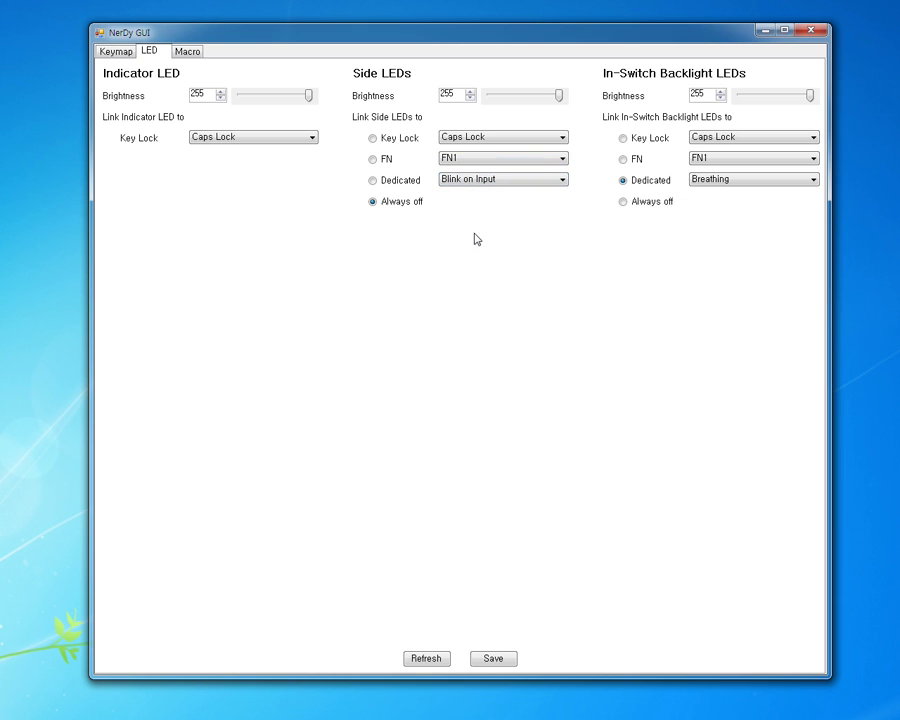